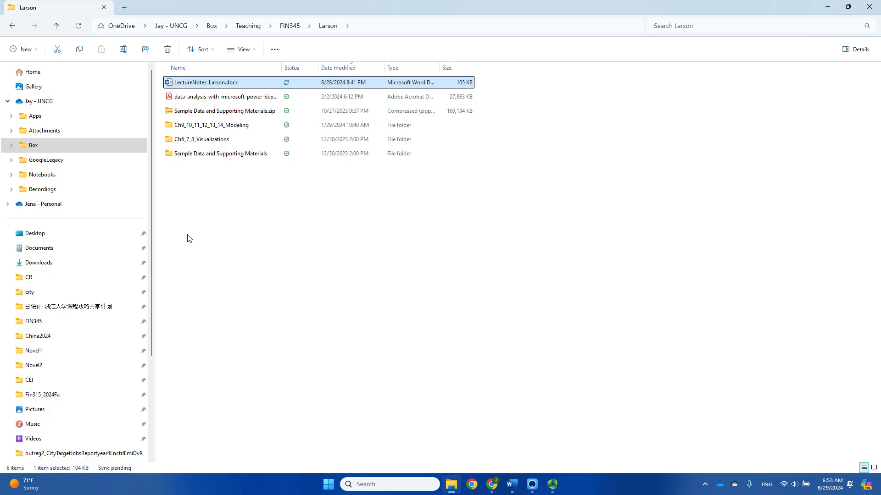
Step: Open Population-GDP-CO2 by Country.pbix from the Sample Data and Supporting Materials folder and decline the Azure Maps upgrade
double_click(229, 154)
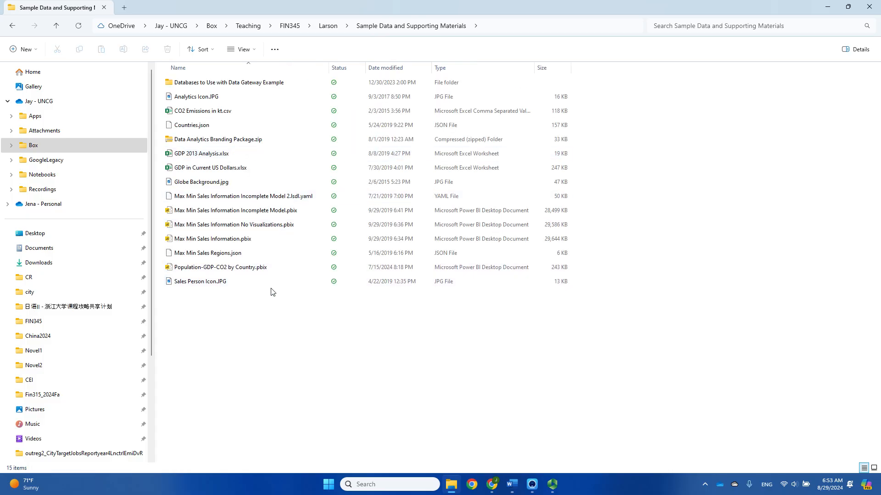
click(254, 272)
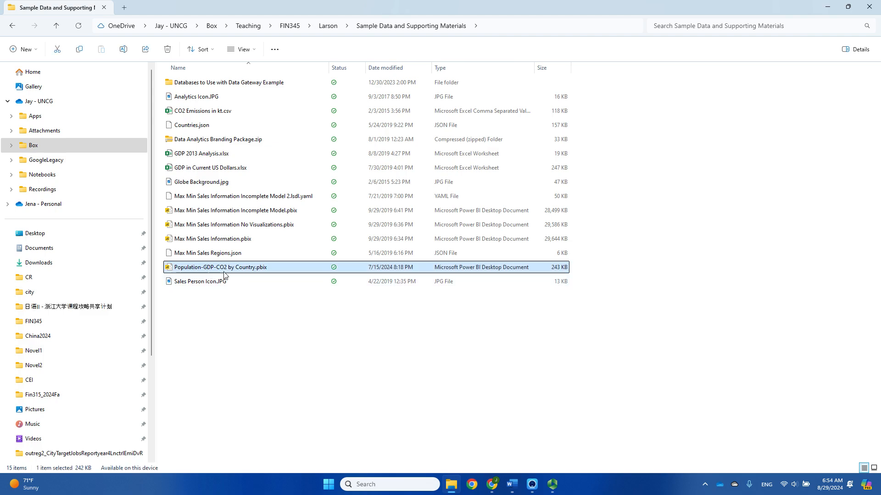
double_click(287, 274)
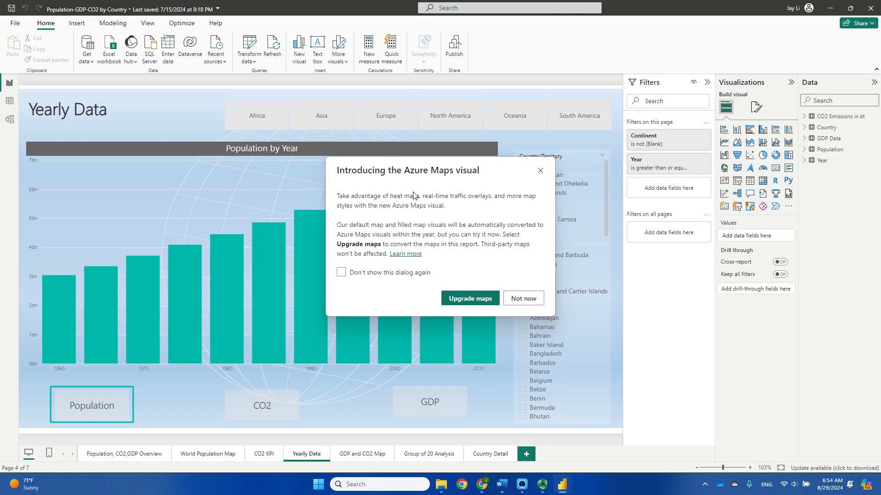
click(524, 298)
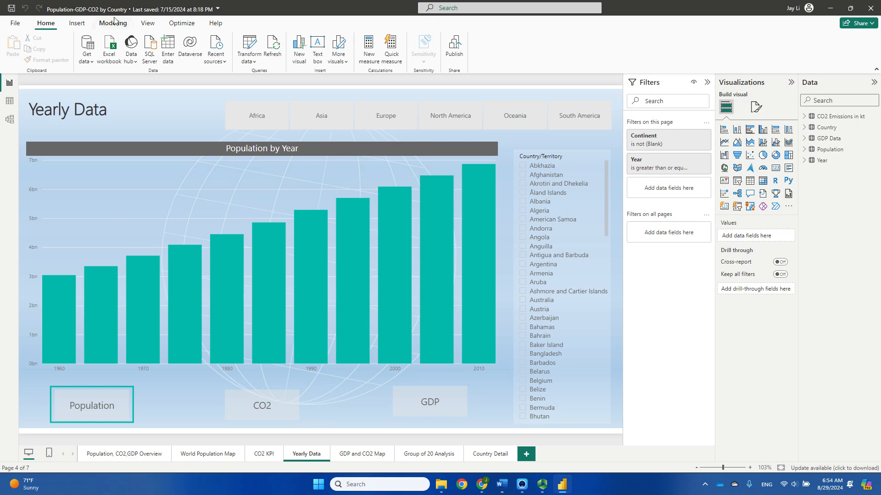
click(16, 24)
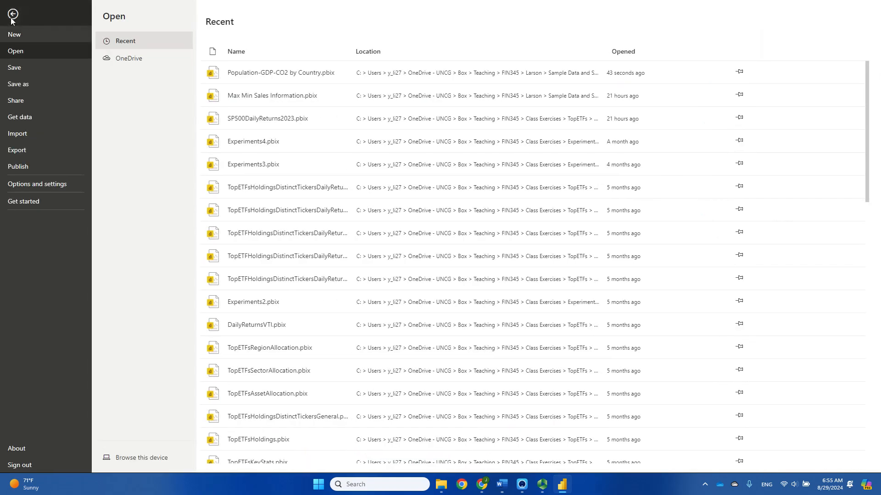
click(12, 18)
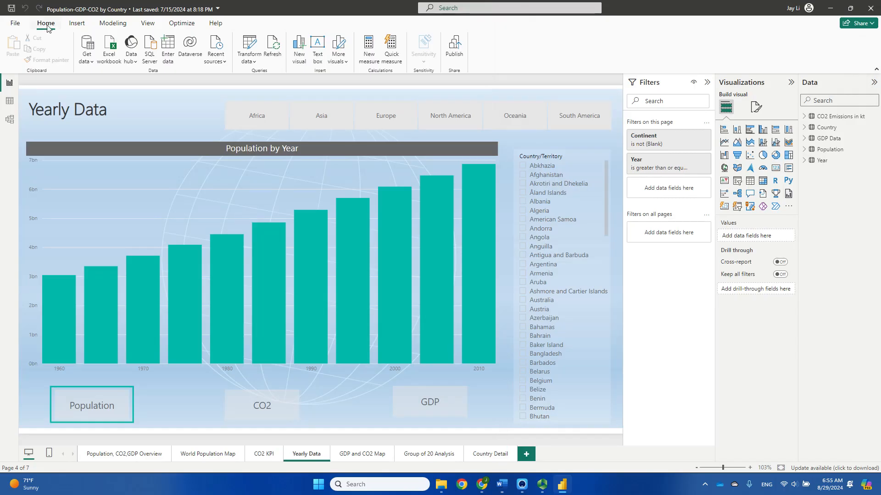
click(75, 27)
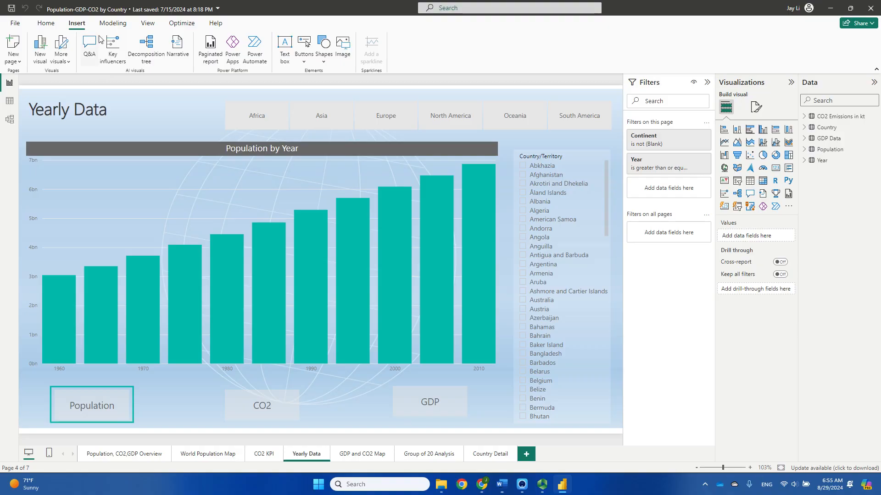
click(46, 23)
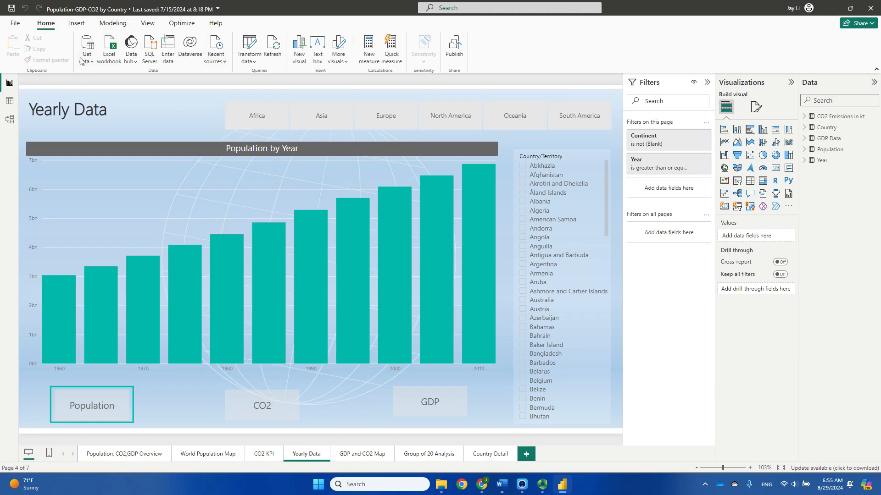
click(76, 28)
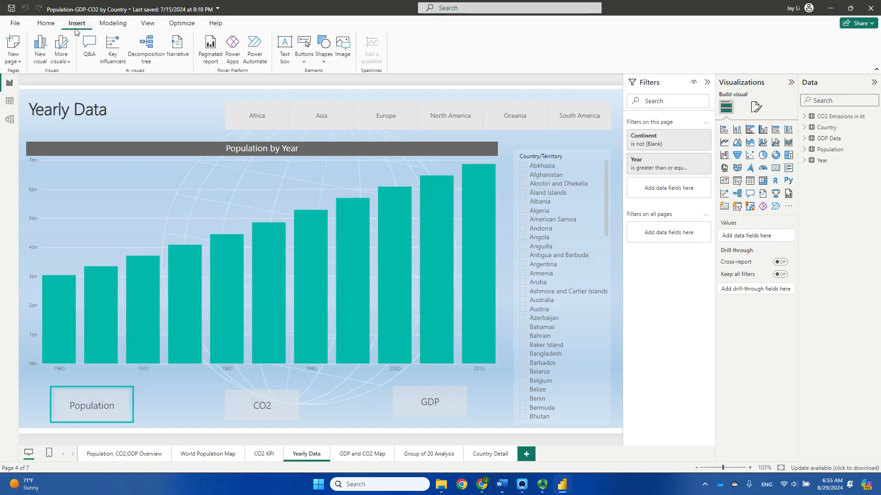
click(146, 25)
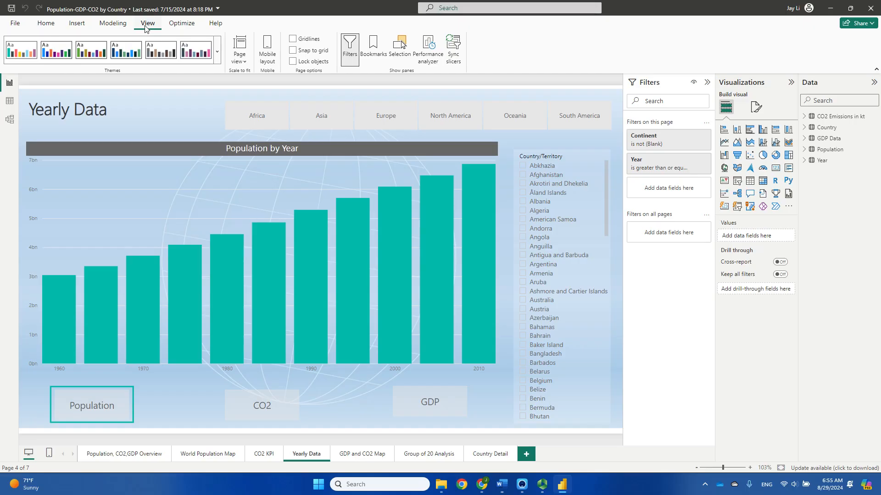
click(113, 25)
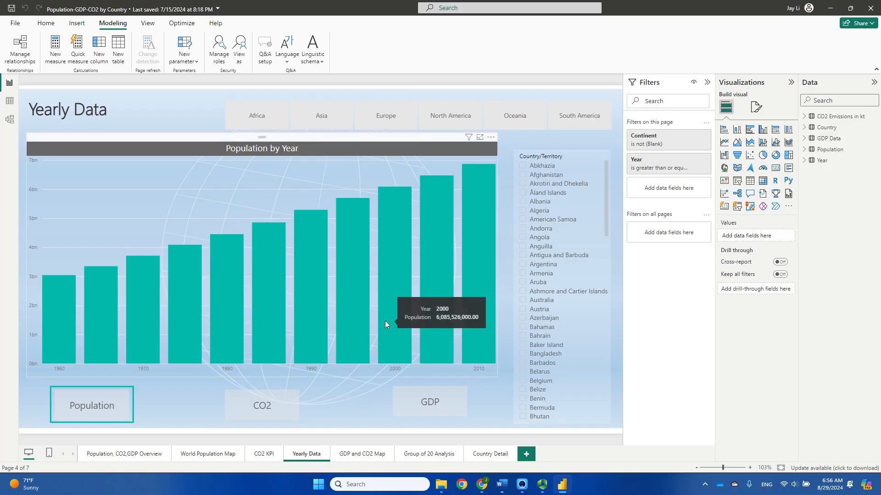
Step: Switch the Yearly Data chart to CO2 and select the 2010 population bar chart on the Population, CO2, GDP Overview page
ctrl+click(275, 422)
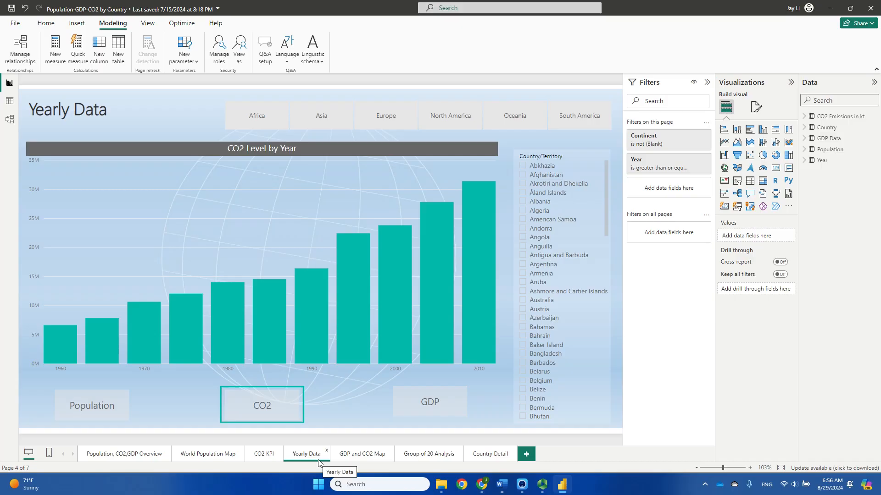
click(102, 460)
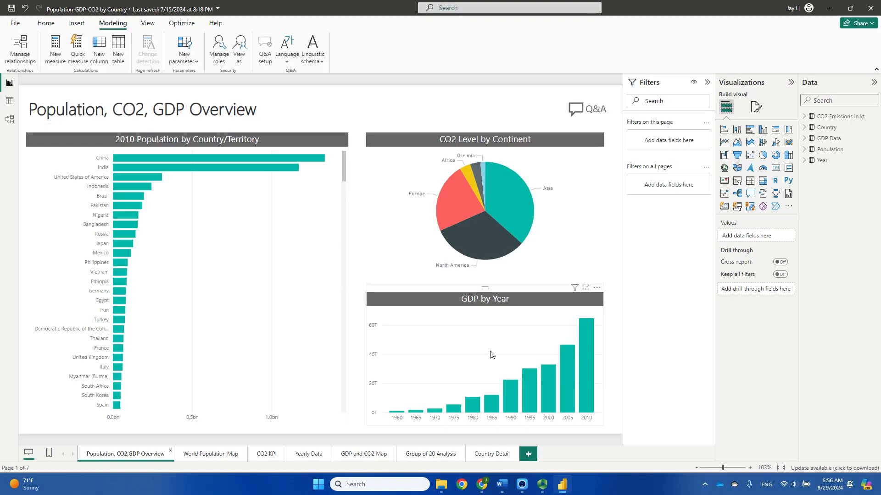
mouse_move(486, 408)
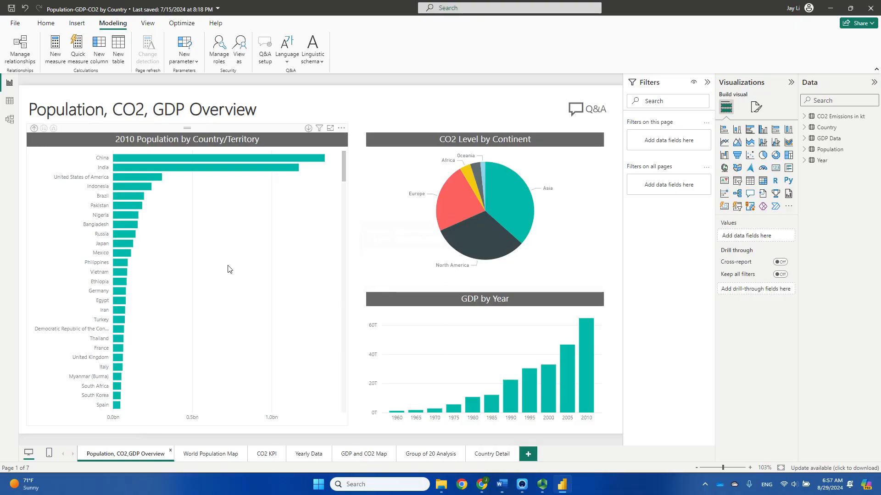
click(238, 216)
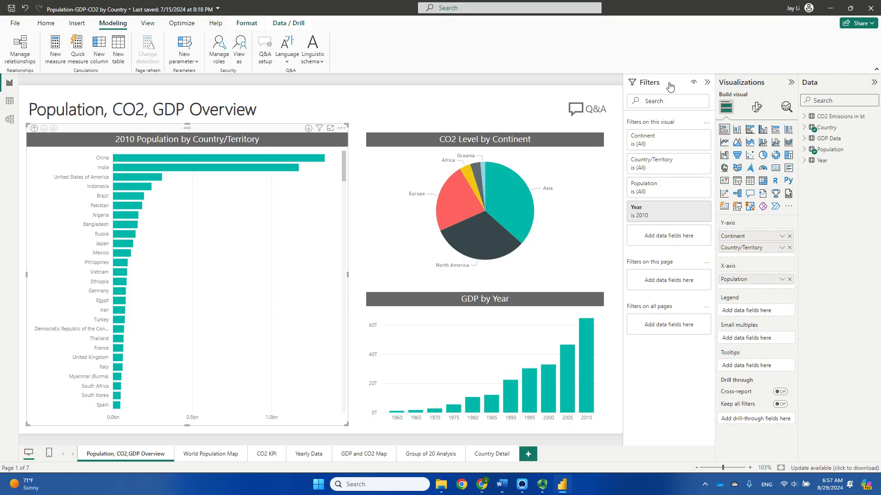
mouse_move(682, 224)
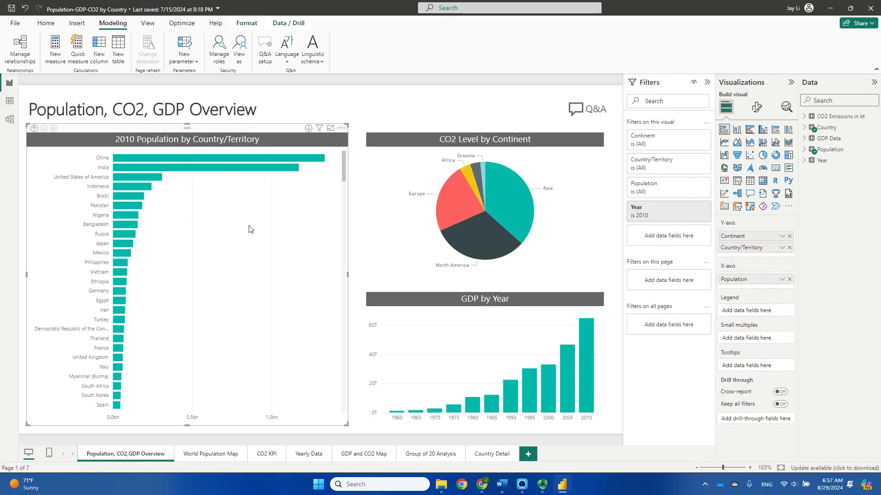
mouse_move(693, 137)
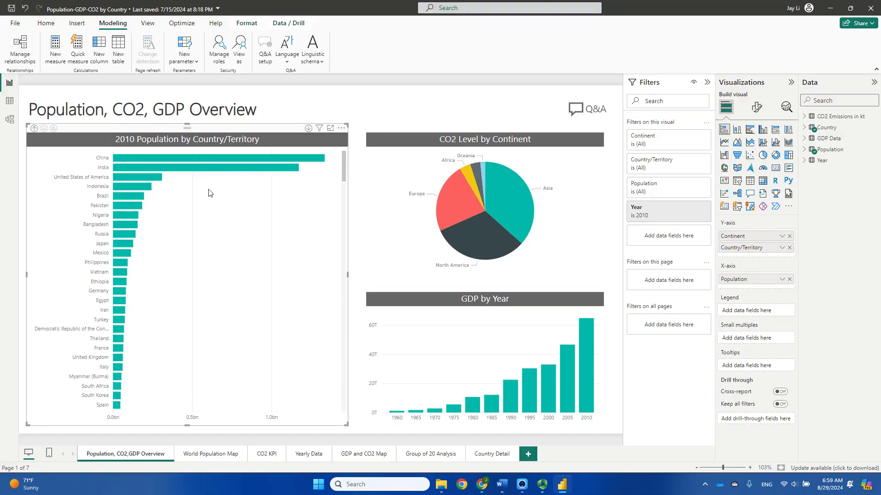
Step: Try the 2010 population chart as a stacked column chart and a pie chart, and return it to a stacked bar chart
click(737, 135)
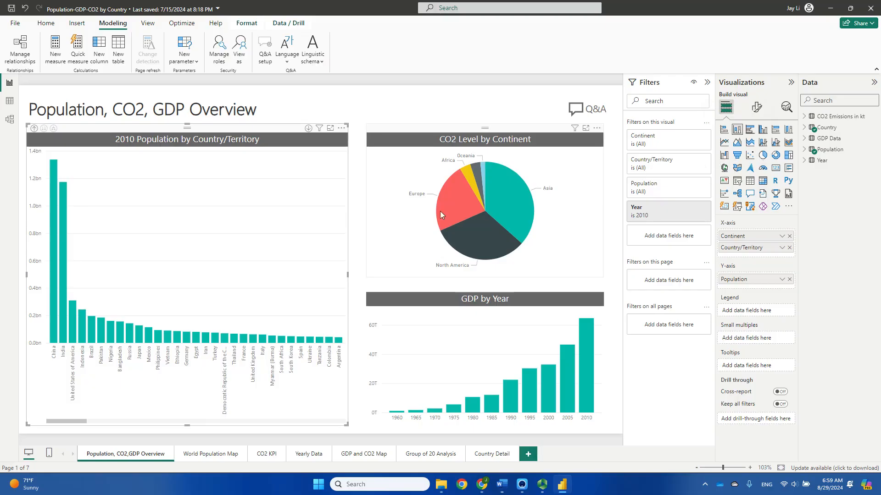
click(764, 158)
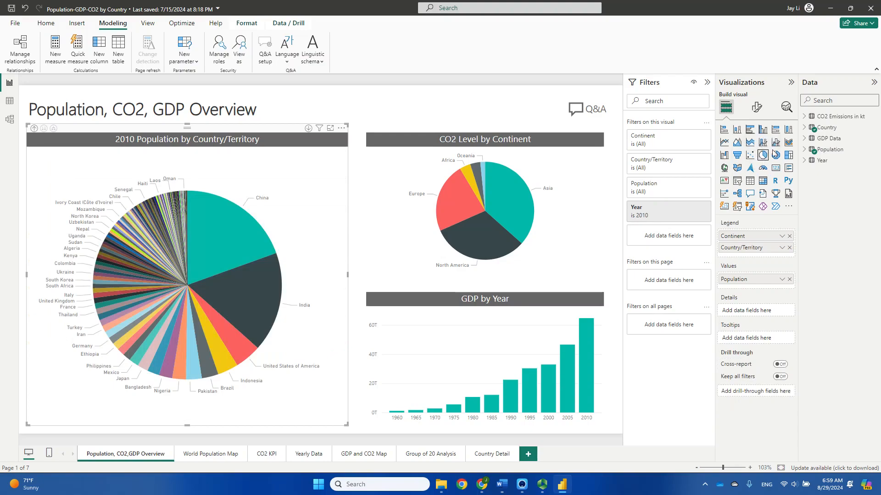
click(724, 131)
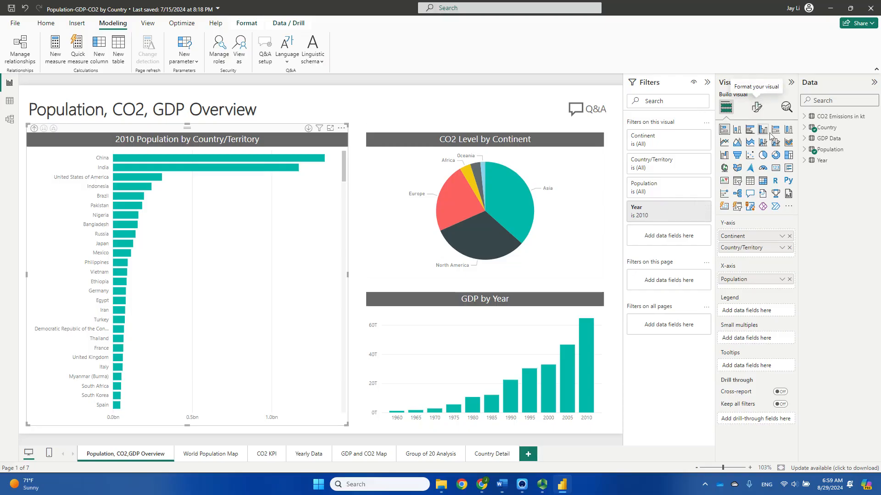
Step: Examine the Y-axis and X-axis format settings of the 2010 population bar chart
click(757, 108)
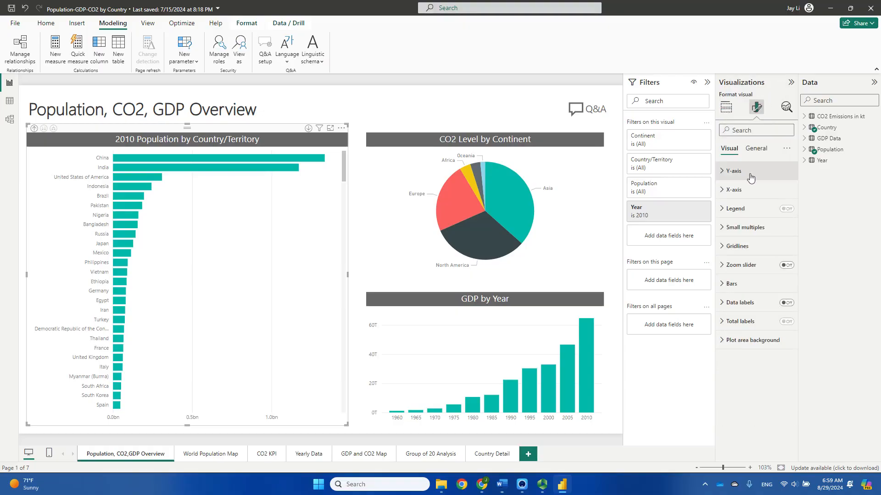
click(722, 179)
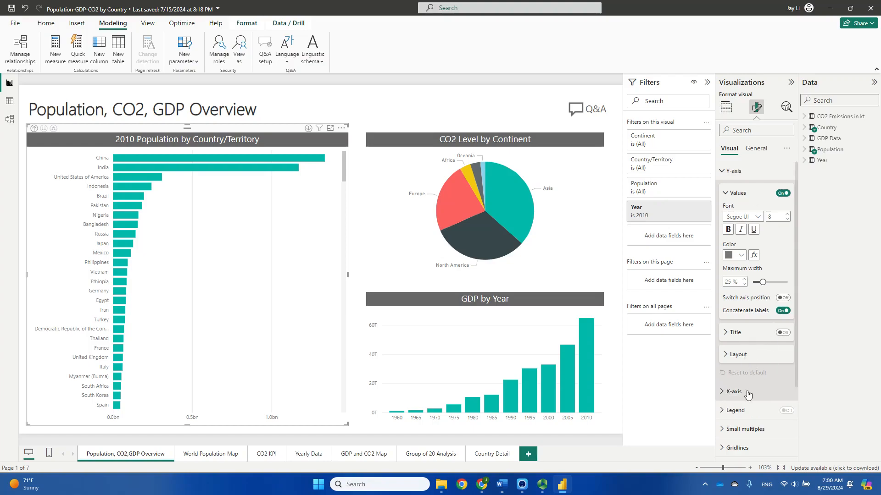
click(719, 172)
click(729, 190)
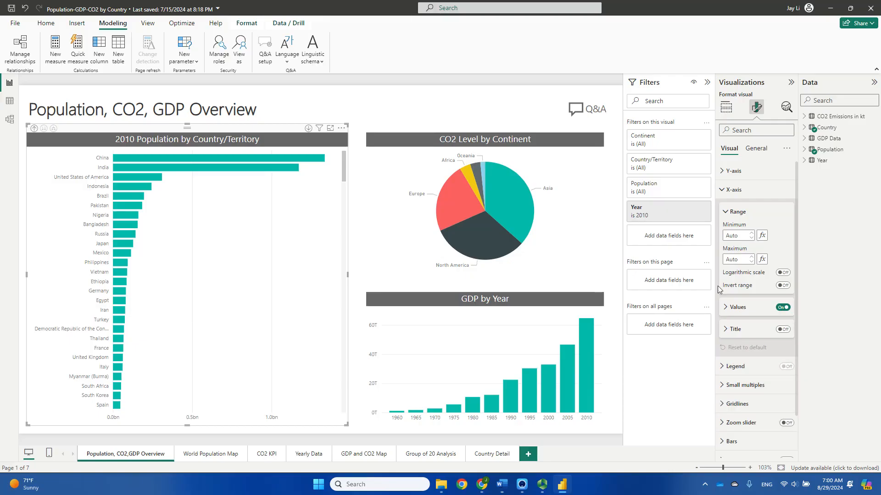
click(724, 190)
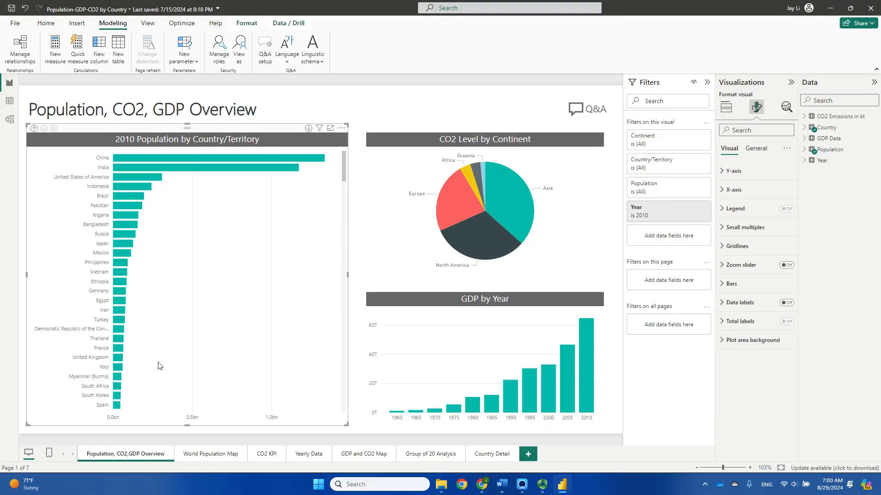
click(843, 89)
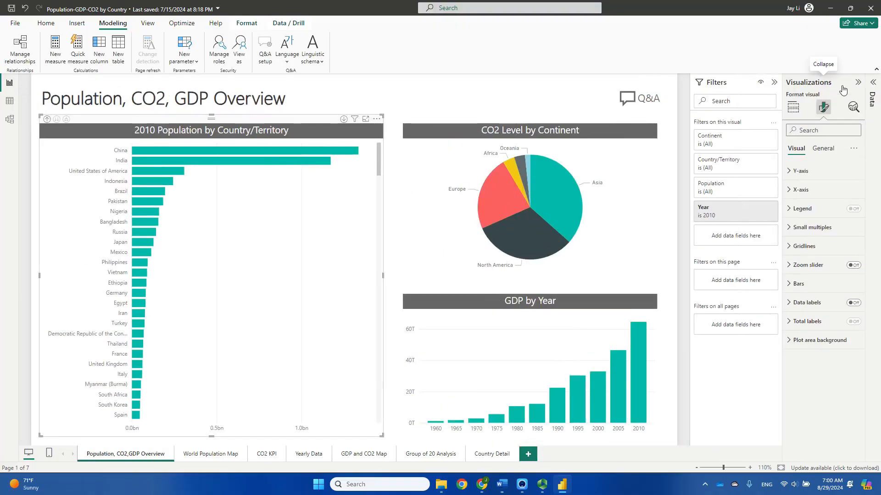
click(873, 83)
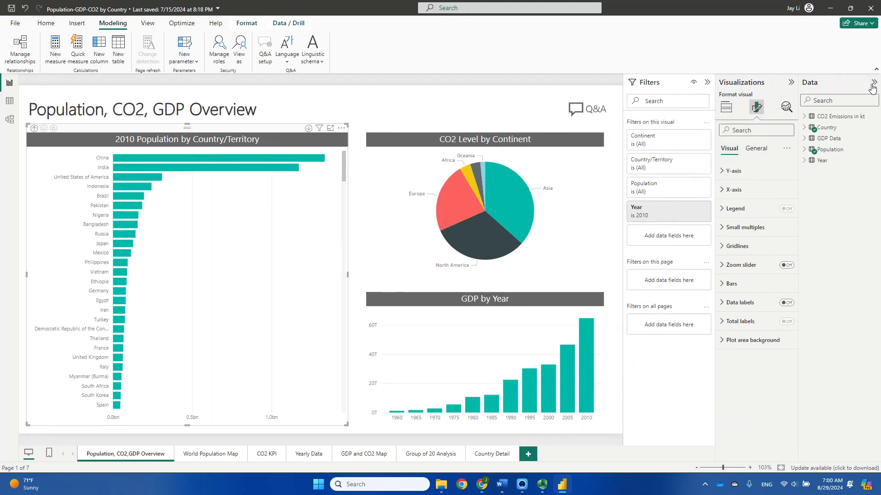
click(873, 83)
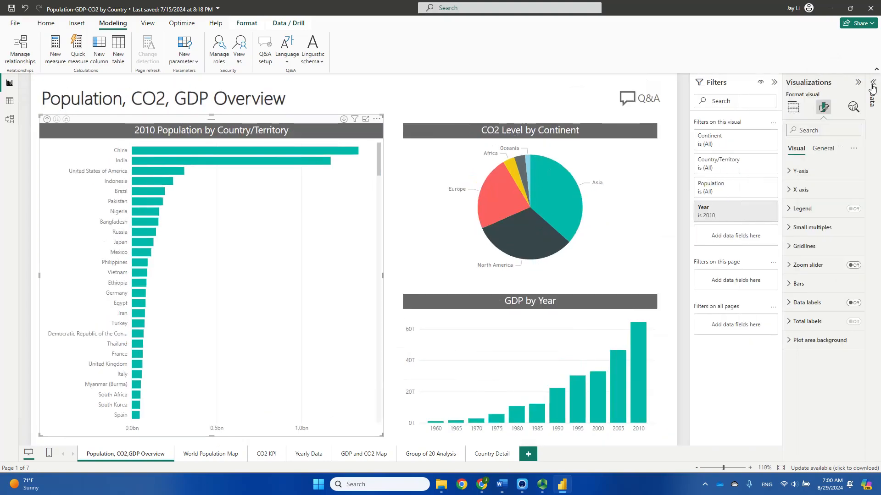
click(873, 84)
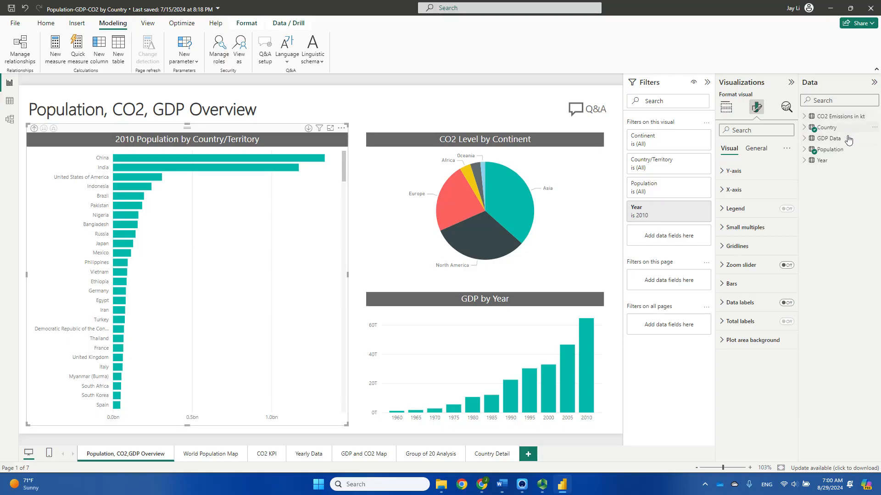
Step: Inspect which Country, Population and CO2 Emissions in kt fields the population bar chart and the CO2 pie chart use
mouse_move(850, 162)
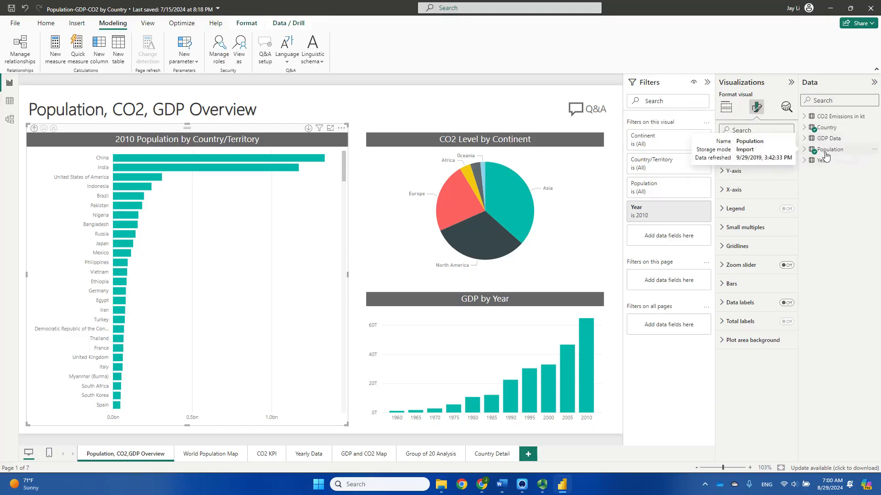
click(805, 129)
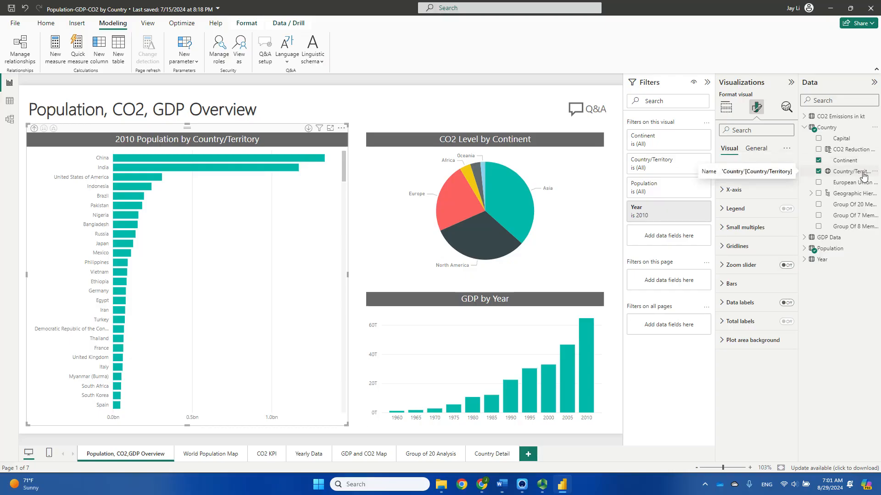
click(814, 252)
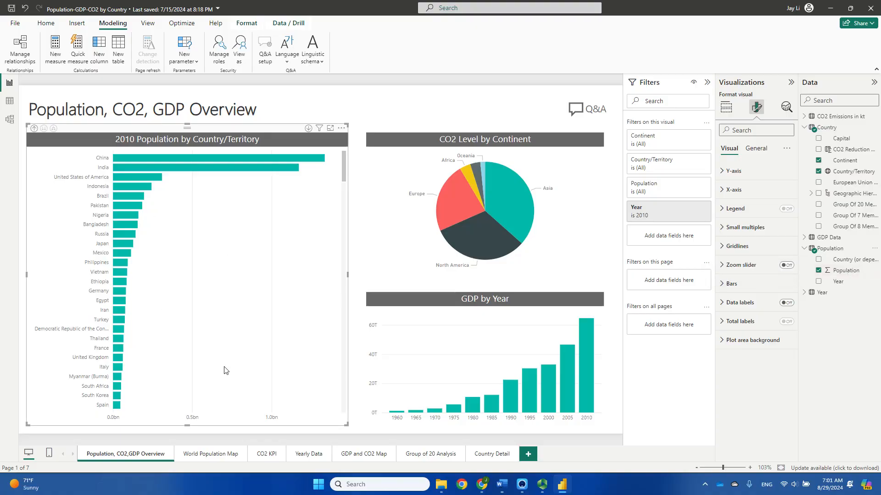
click(413, 159)
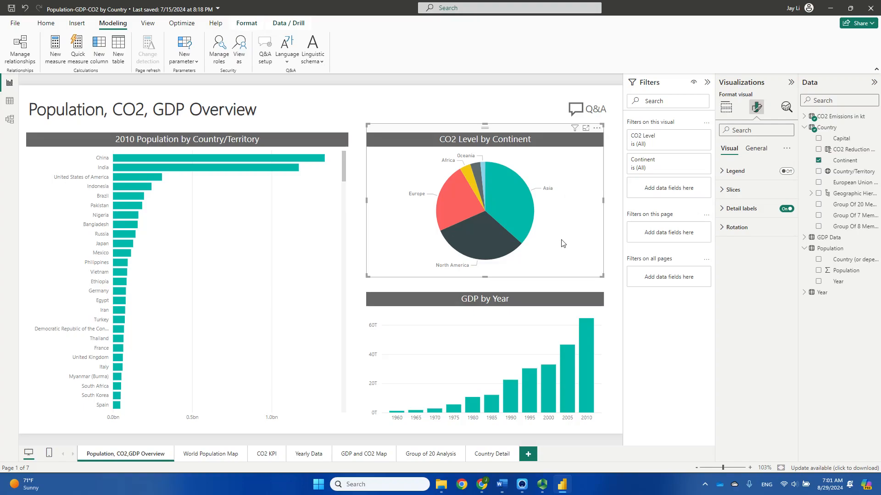
click(804, 117)
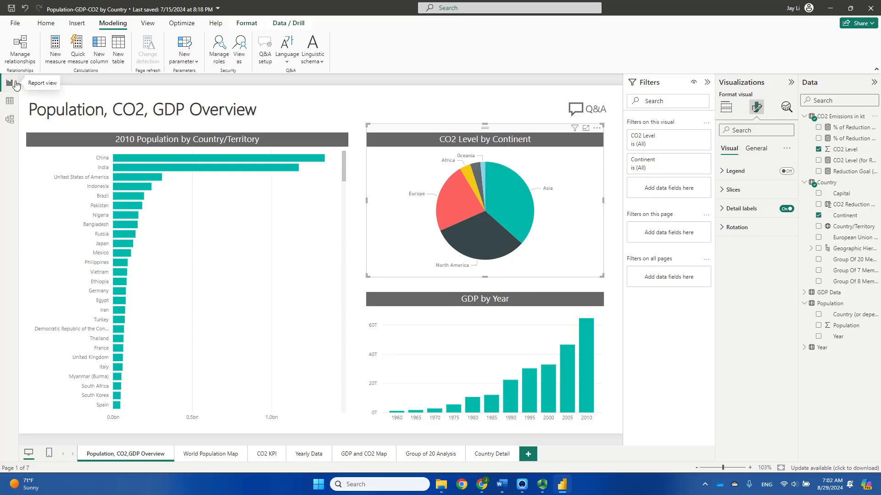
Step: Switch to Table view and examine the CO2 Level values in the CO2 Emissions in kt table
click(7, 103)
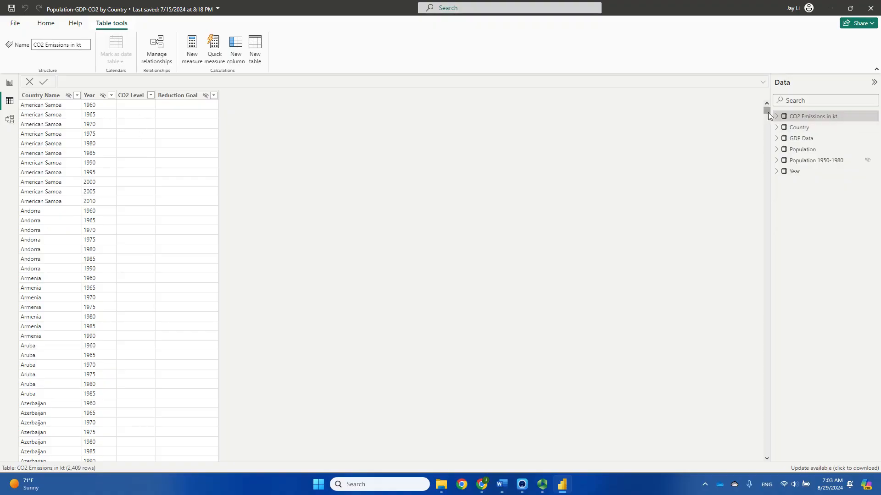
drag(767, 115, 767, 200)
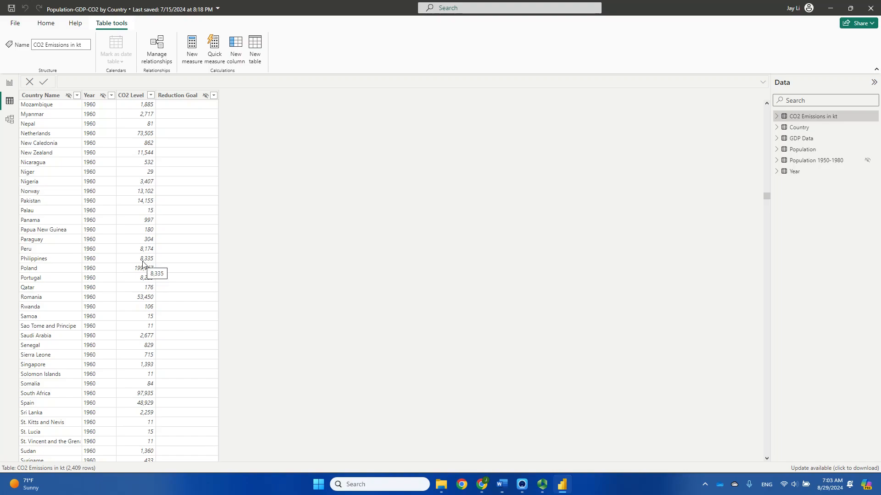
Step: View the GDP Data table's rows, and examine the Year and CO2 Emissions in kt tables in Model view
click(824, 145)
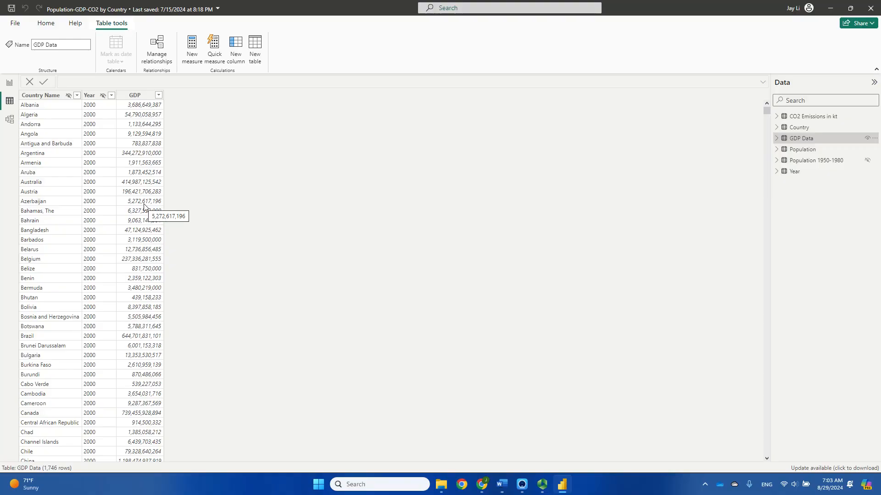
click(9, 123)
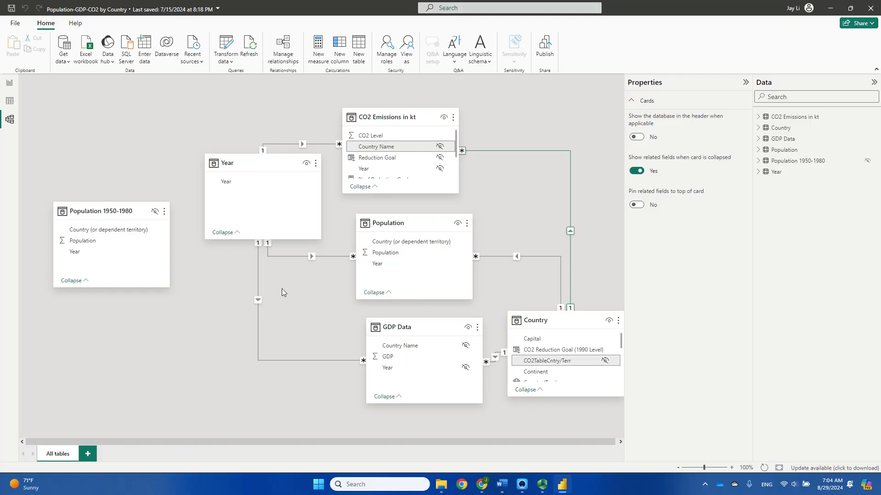
click(270, 161)
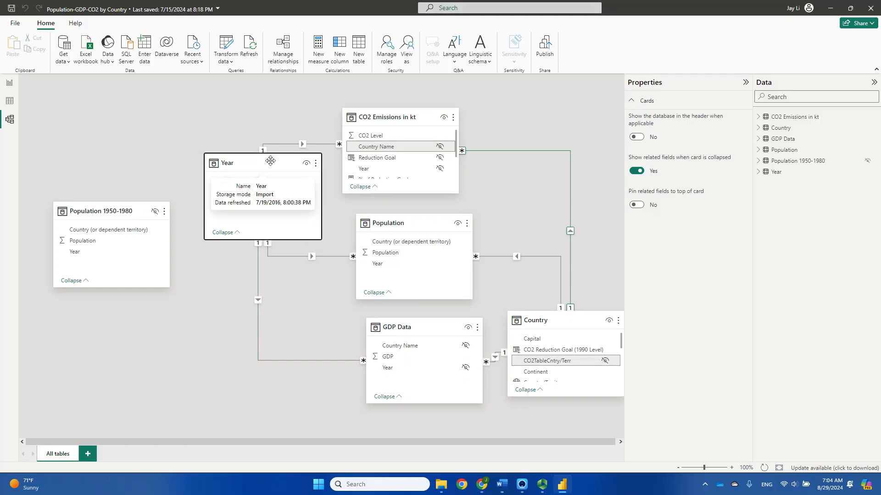
click(431, 116)
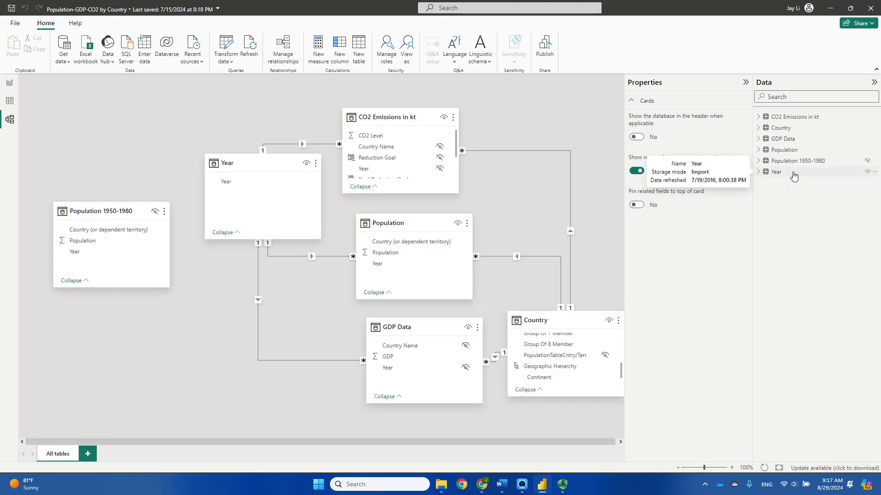
Step: Compare the Year table's values with the Year column of the CO2 Emissions in kt table in Table view
click(11, 102)
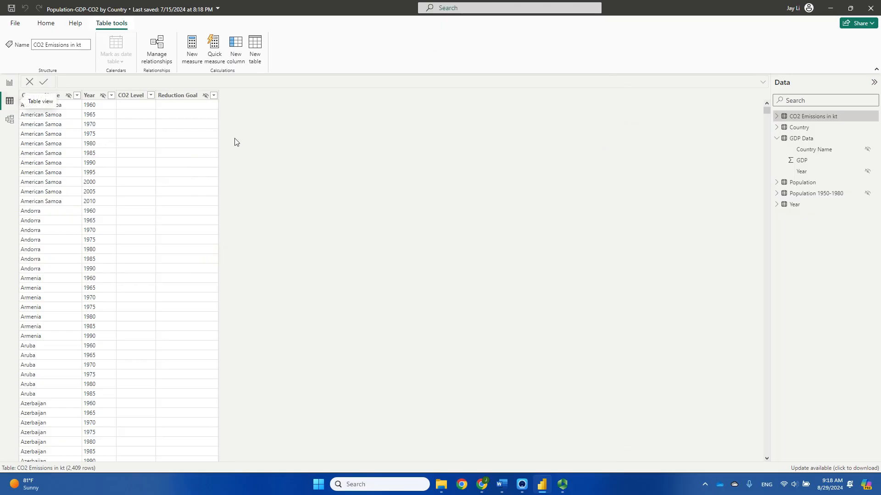
click(798, 207)
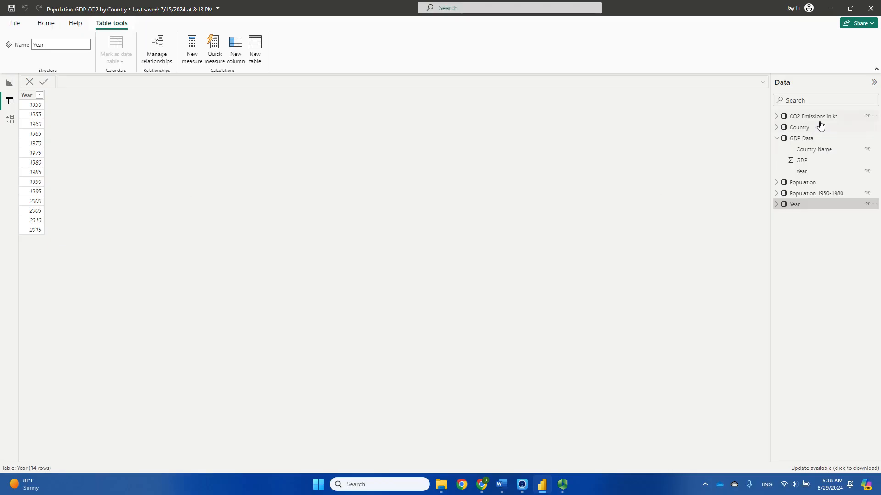
click(821, 118)
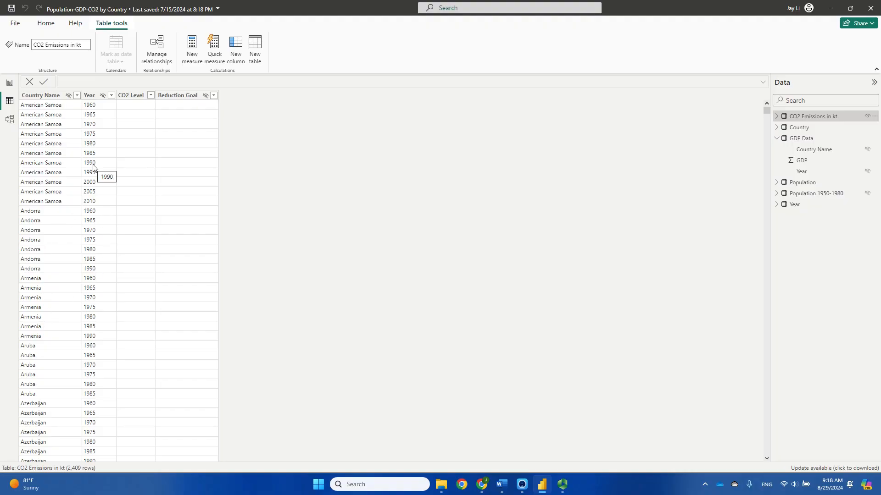
click(112, 168)
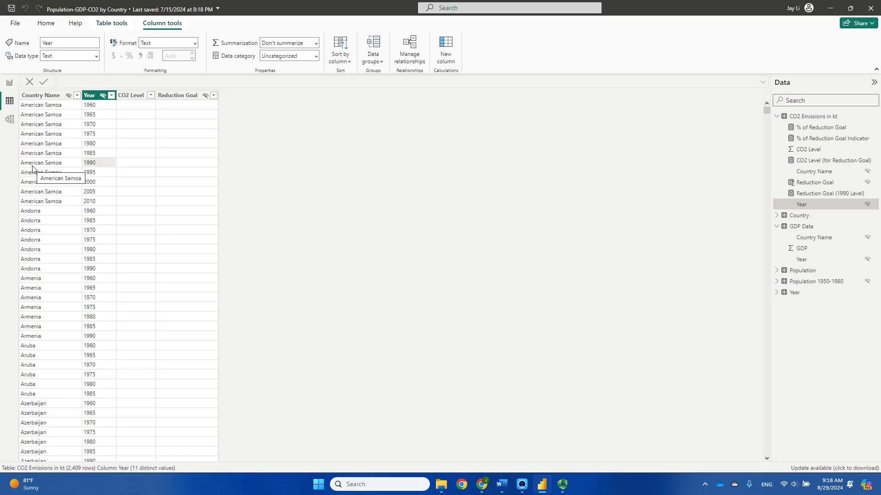
click(100, 271)
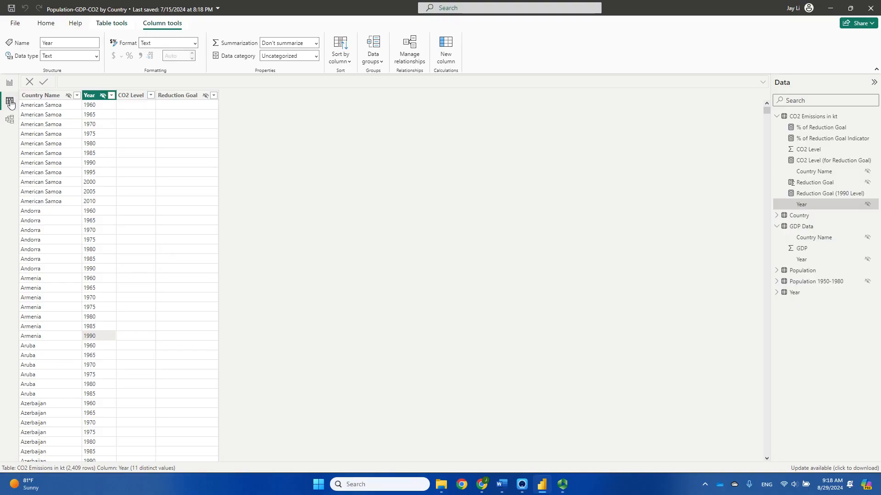
Step: Inspect the relationship between the Year and CO2 Emissions in kt tables in Model view
click(10, 119)
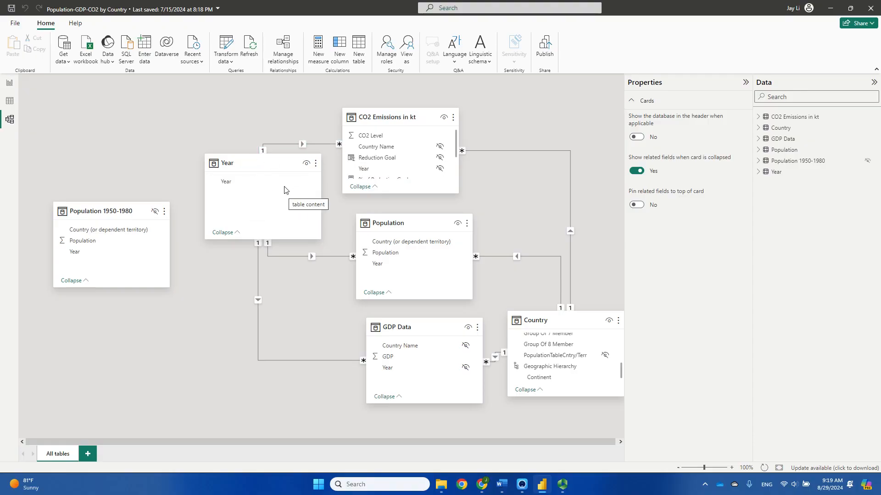
click(325, 144)
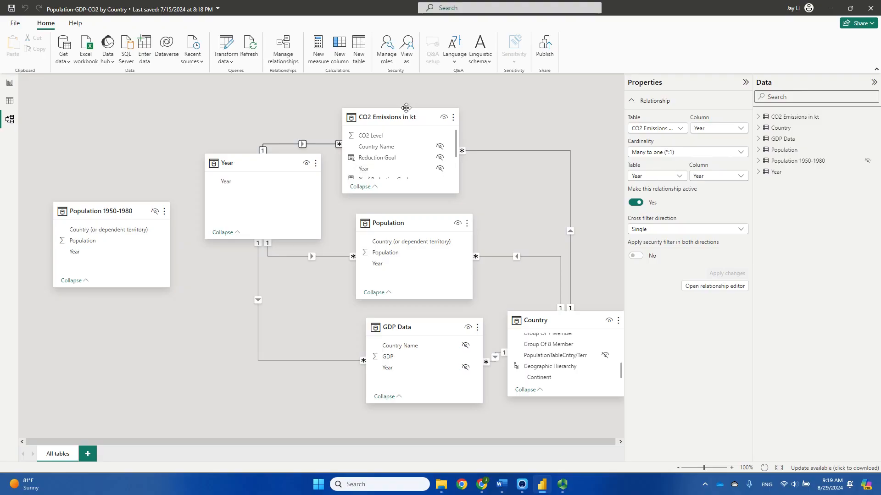